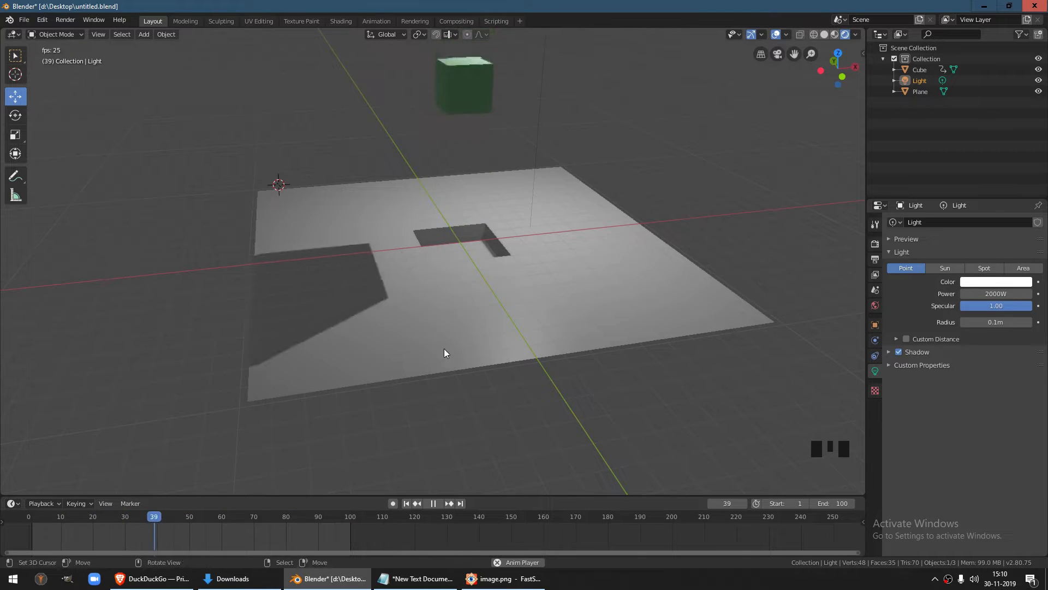
- Scrub the cube animation to frame 59 and view the introductory notes in Notepad before returning to Blender
scroll(437, 371, "up", 5)
left_click_drag(240, 520, 218, 519)
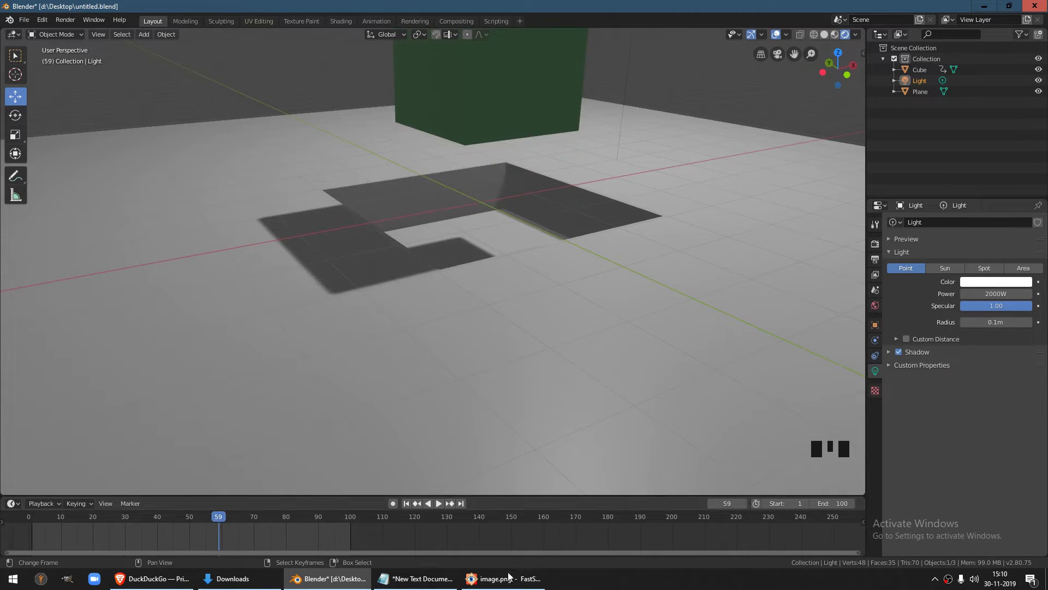
left_click(409, 578)
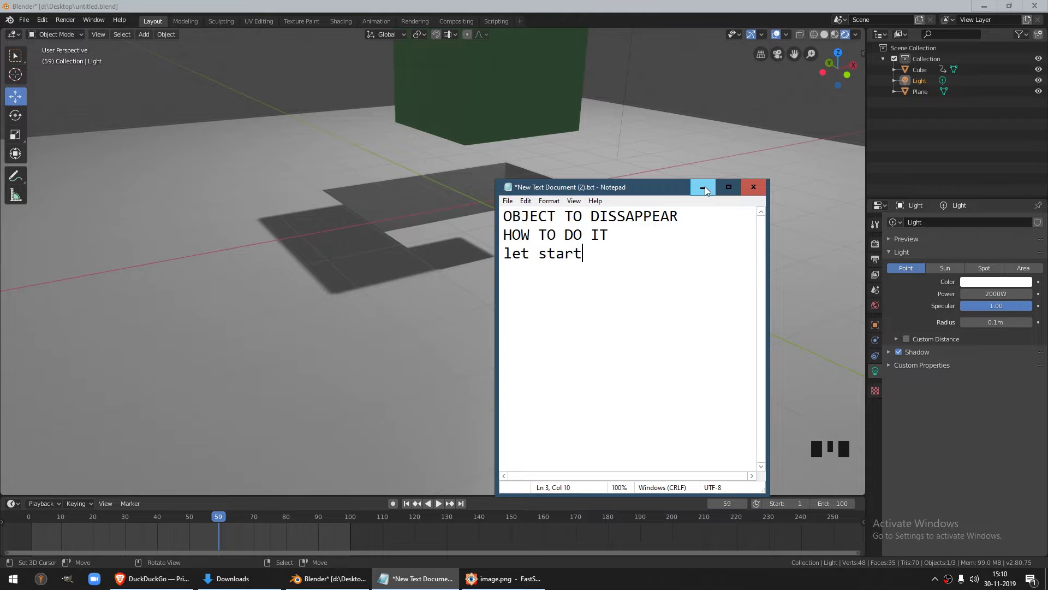
left_click(703, 187)
scroll(545, 167, "down", 3)
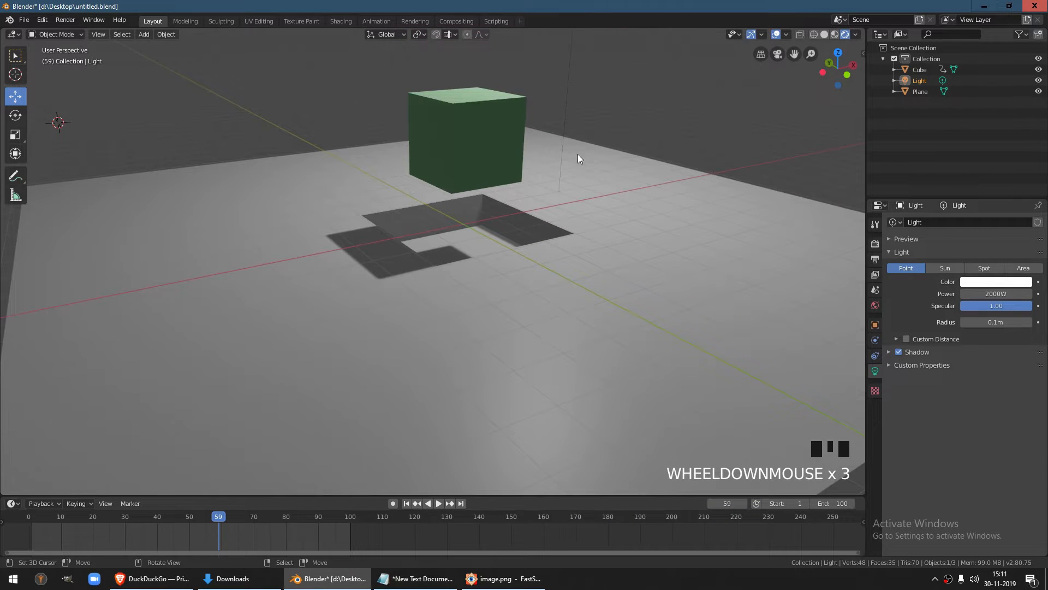
- Unlink the existing material from the green cube, leaving its material slot empty
left_click(470, 131)
left_click(875, 416)
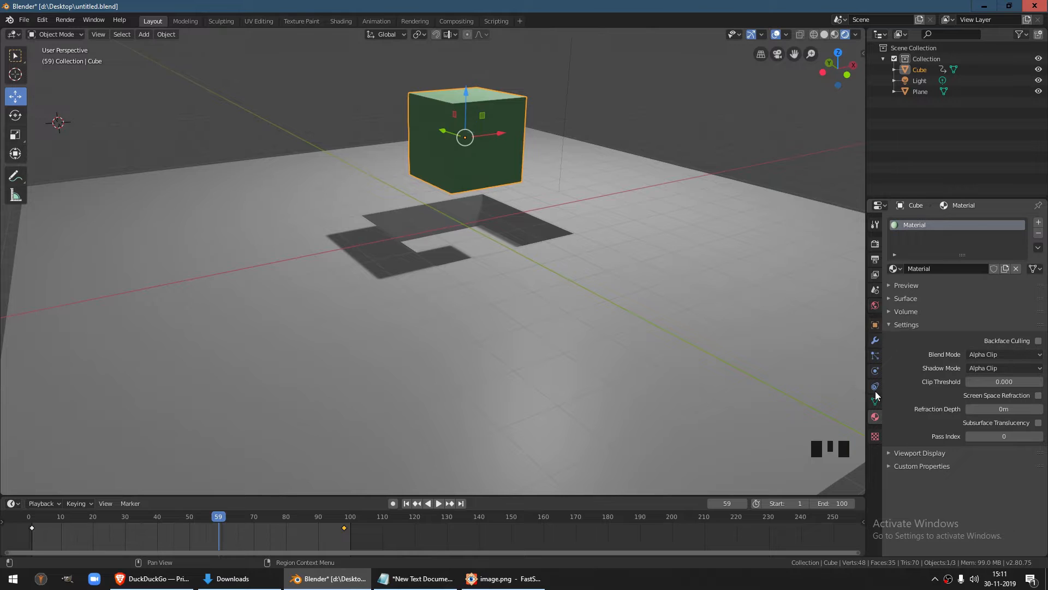
left_click(876, 417)
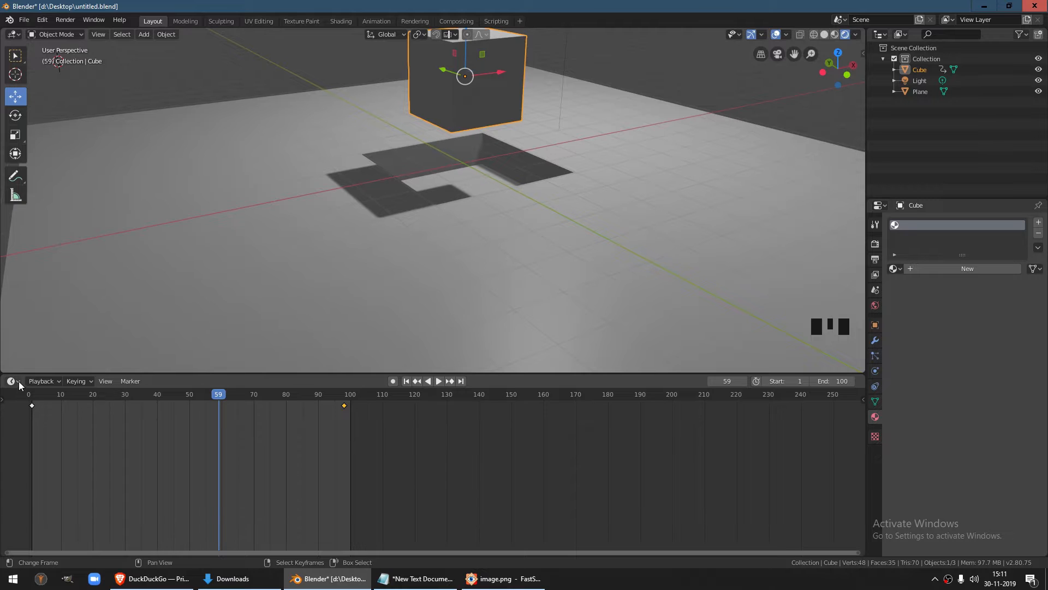
- Turn the enlarged timeline area into a Shader Editor and hide its sidebar
left_click(20, 384)
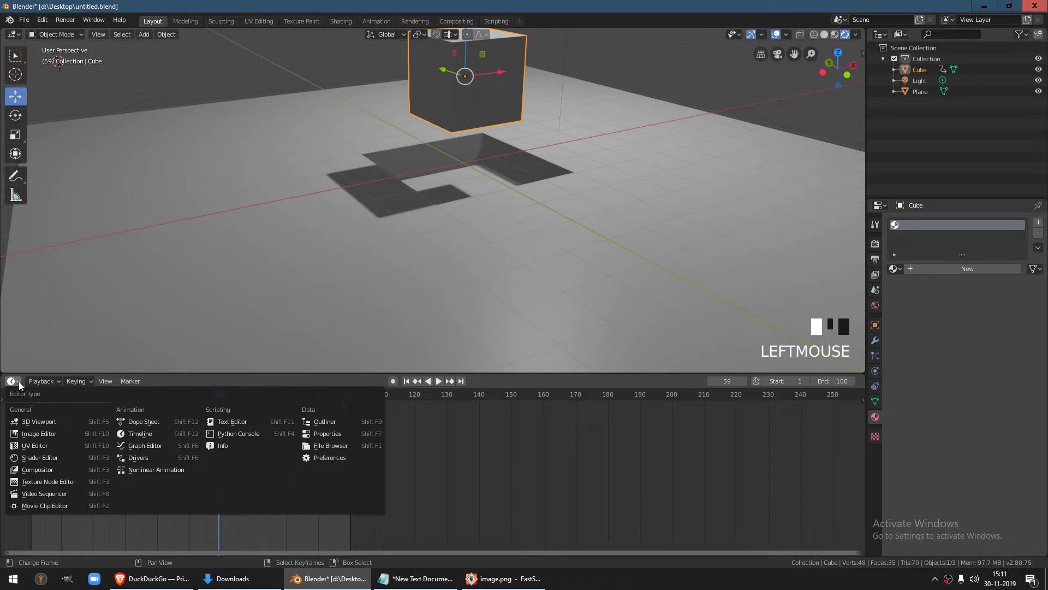
left_click(44, 457)
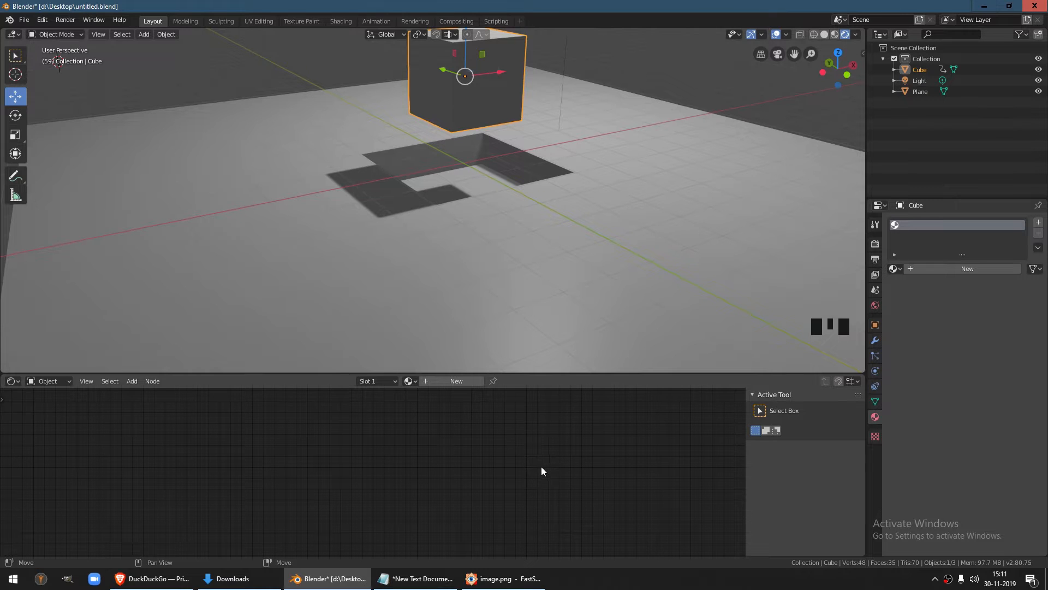
key("n")
- Create a new material on the cube and name it disappear node
left_click(949, 271)
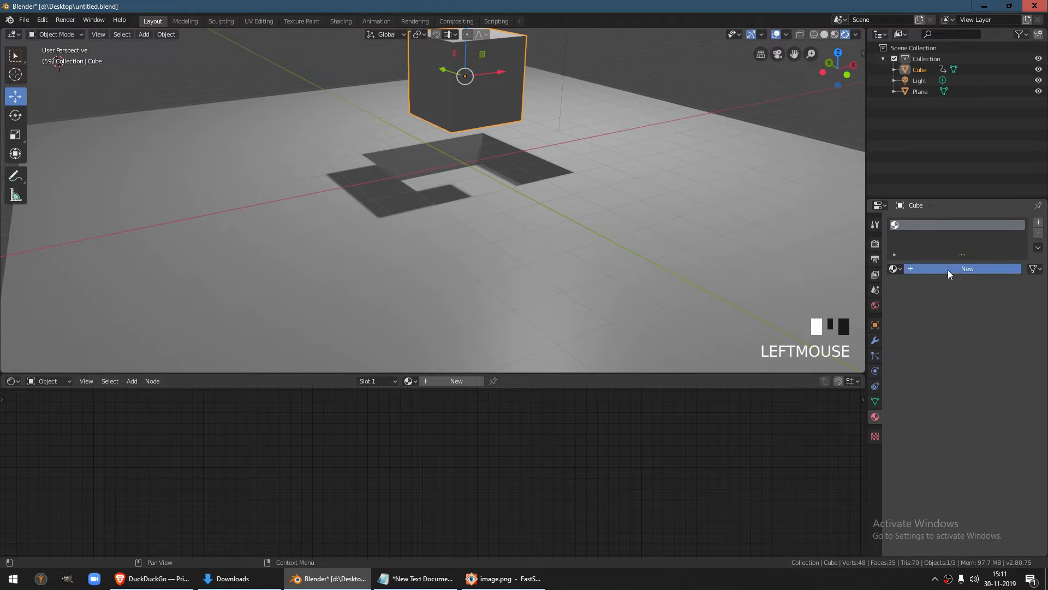
double_click(931, 269)
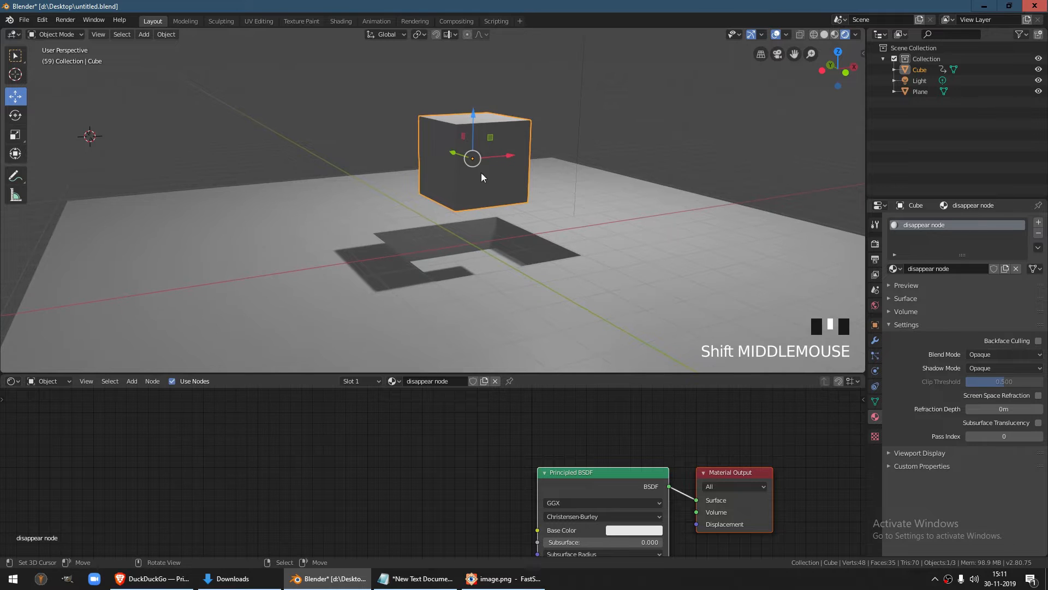
- Move the cube down 1.5 m along Z, then raise it about 0.612 m
left_click_drag(468, 117, 466, 177)
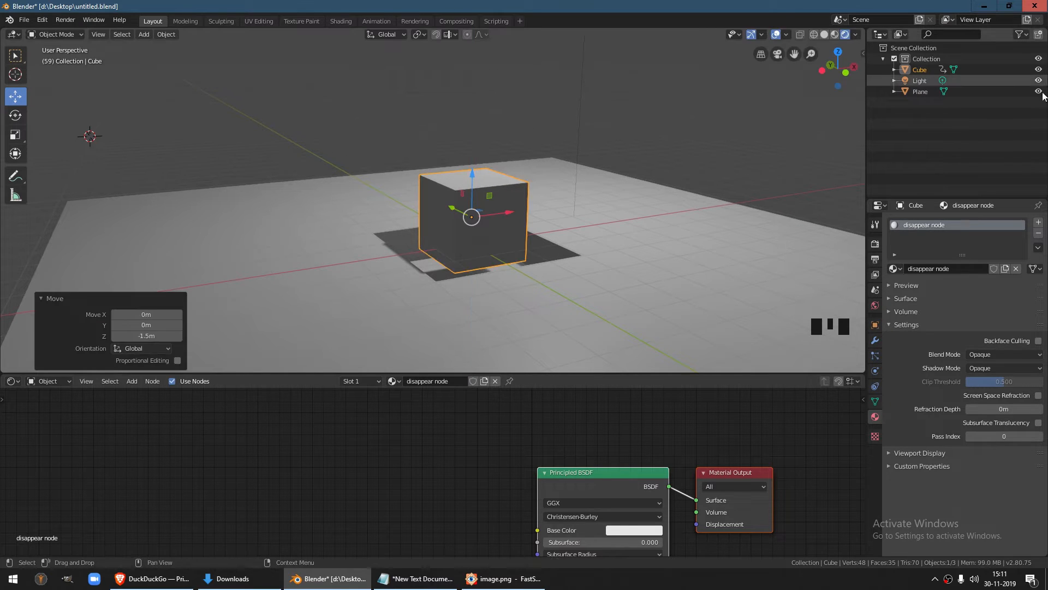
scroll(457, 201, "up", 2)
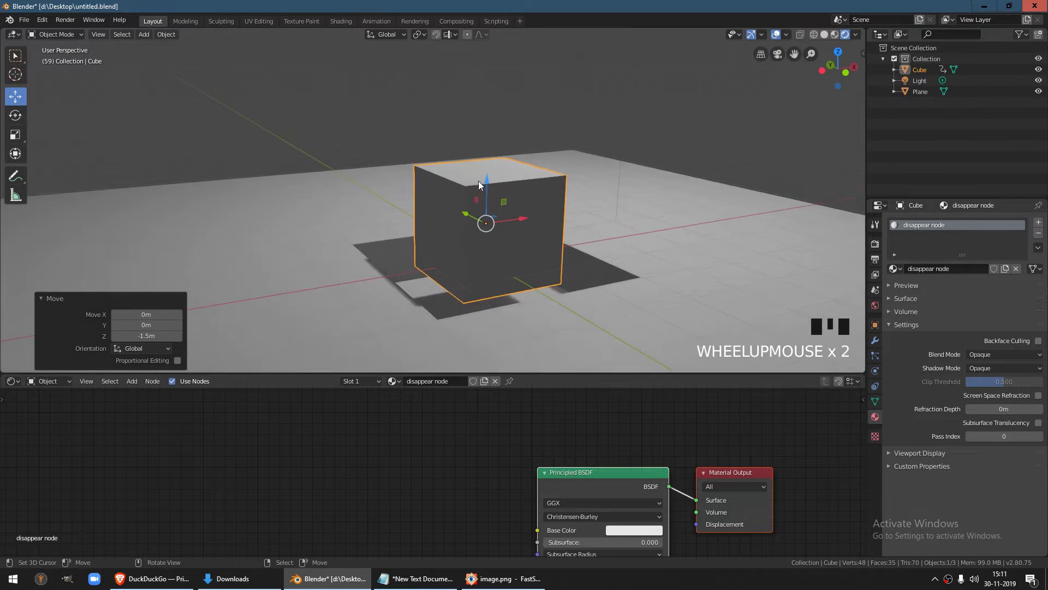
left_click_drag(488, 185, 518, 151)
- Turn the Outliner area into a Timeline and move the current frame to 68
left_click(880, 34)
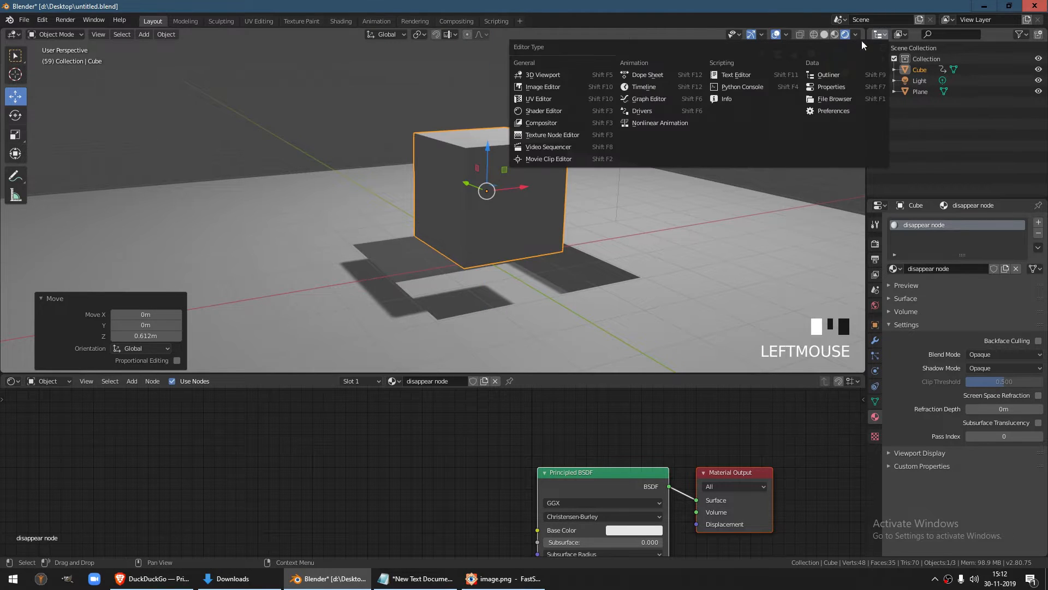
left_click(638, 88)
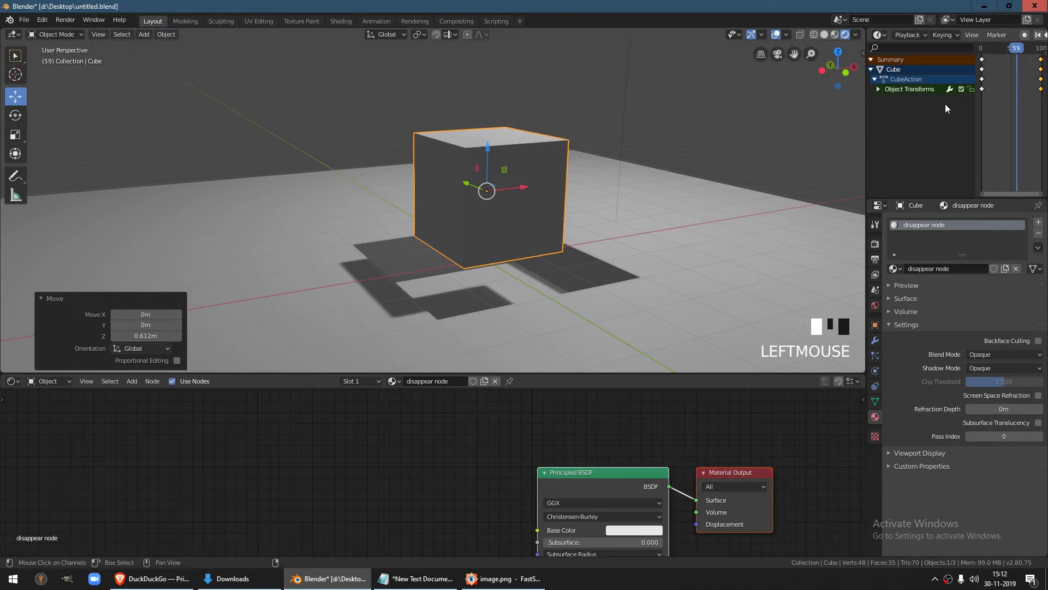
left_click(1014, 109)
left_click_drag(1009, 109, 1022, 117)
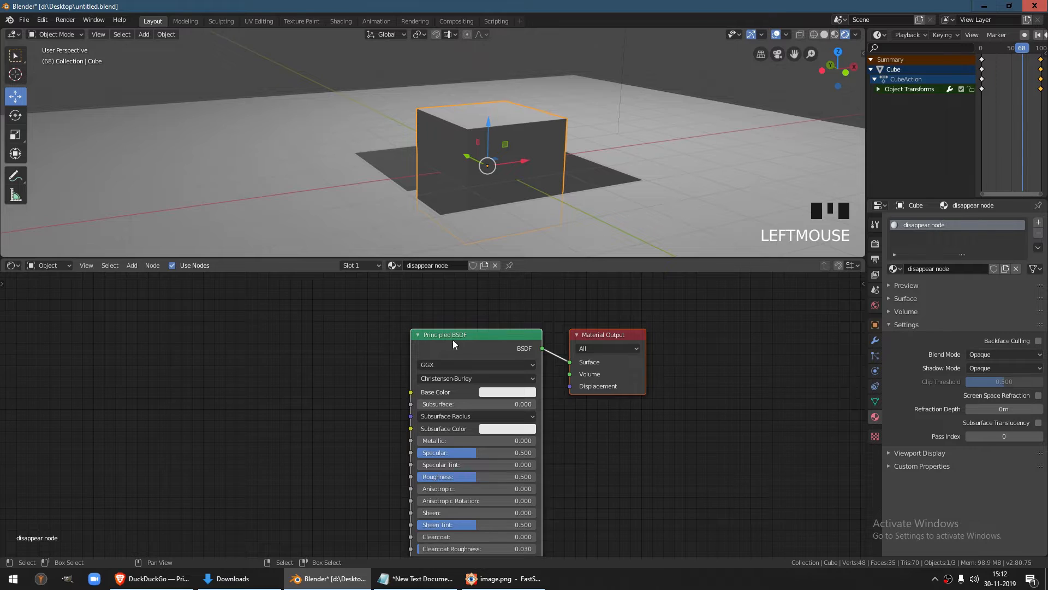
- Move the Principled BSDF aside and insert a Mix Shader between it and the Material Output
scroll(453, 343, "up", 3)
right_click(494, 313)
right_click_drag(487, 312, 311, 483)
right_click(470, 333)
right_click(469, 332)
right_click(339, 321)
right_click(414, 333)
key("shift+a")
left_click(361, 395)
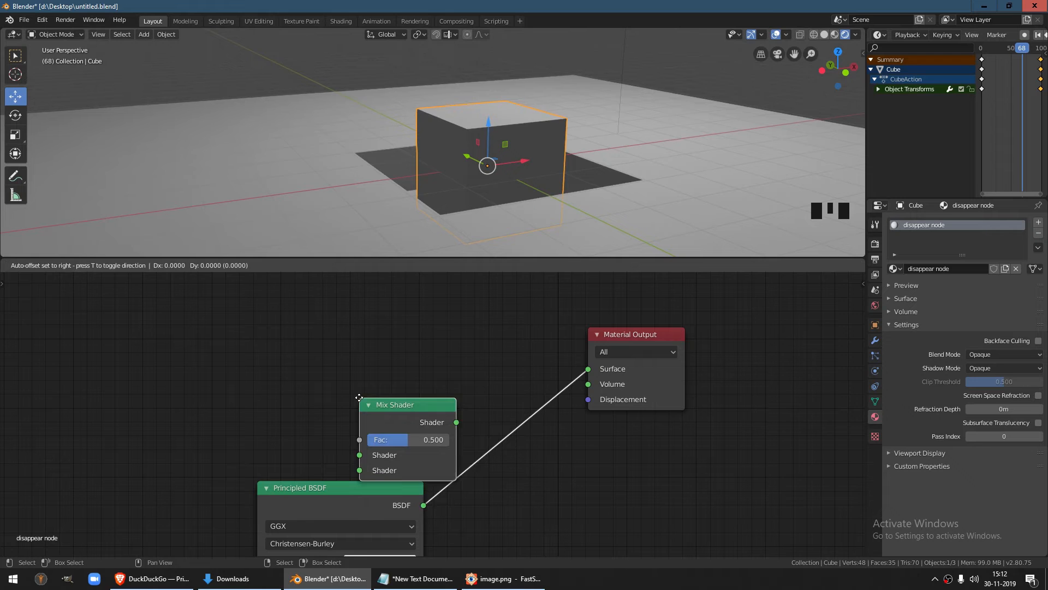
left_click(477, 403)
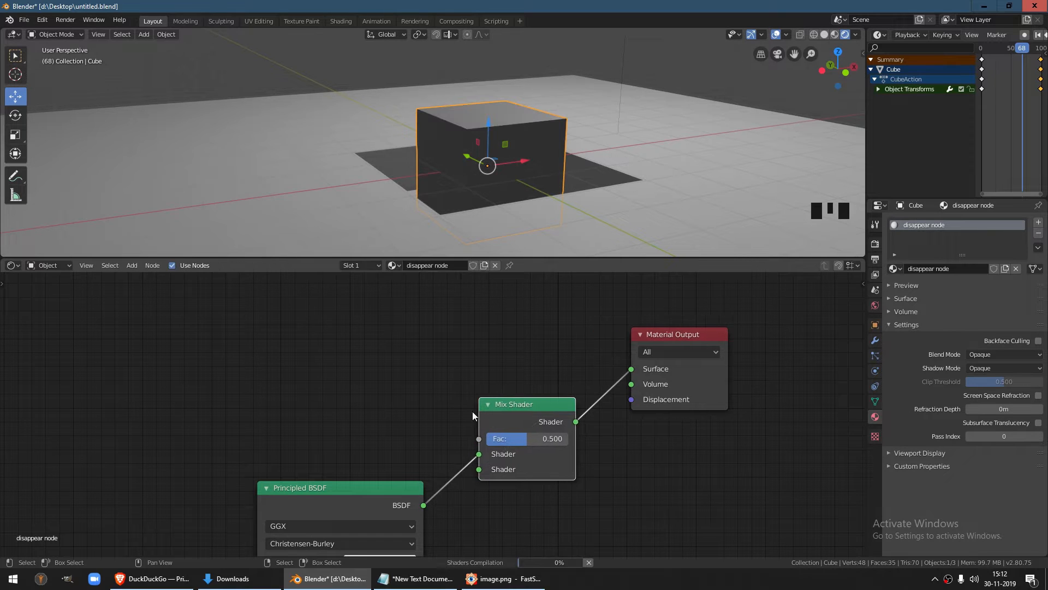
- Add a Transparent BSDF to the Mix Shader's first shader input, with the Principled BSDF in the second
key("shift+a")
left_click(410, 384)
type("tran")
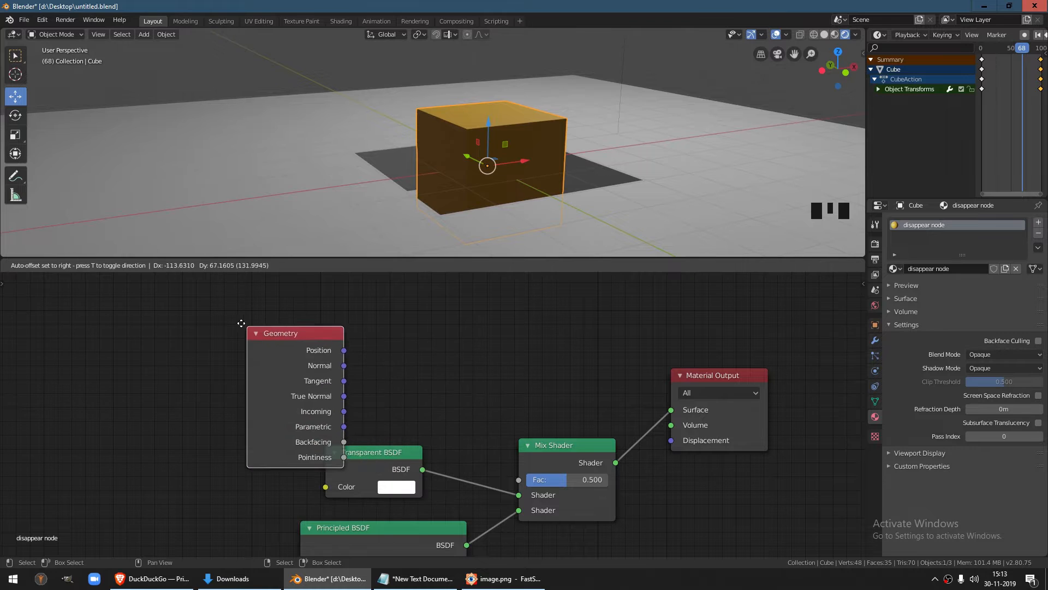
- Place a Geometry node beside the shaders and link its Position output to the Mix Shader's Fac input
left_click(144, 323)
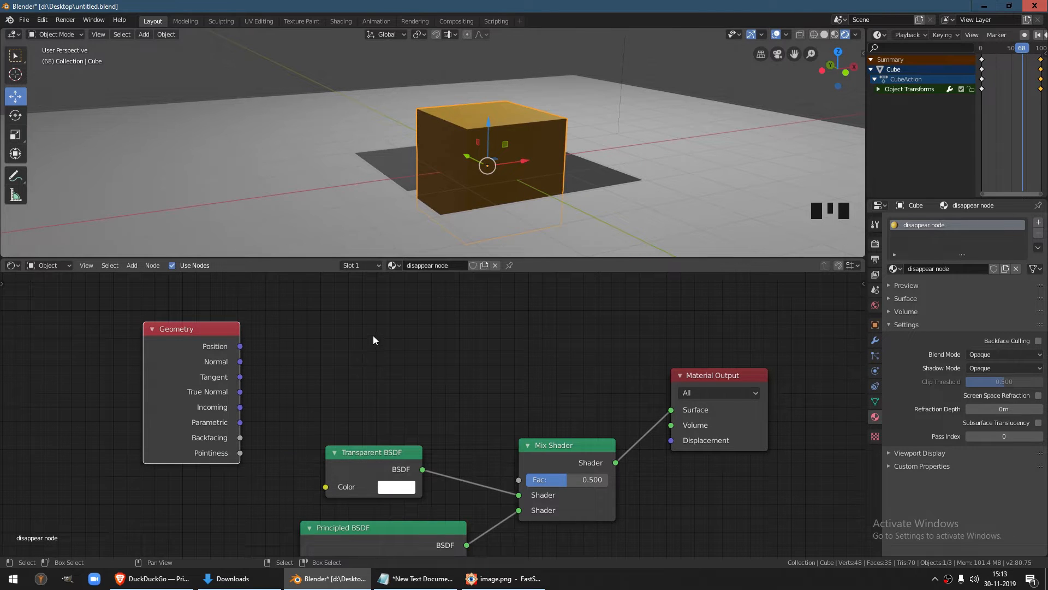
left_click_drag(241, 346, 527, 483)
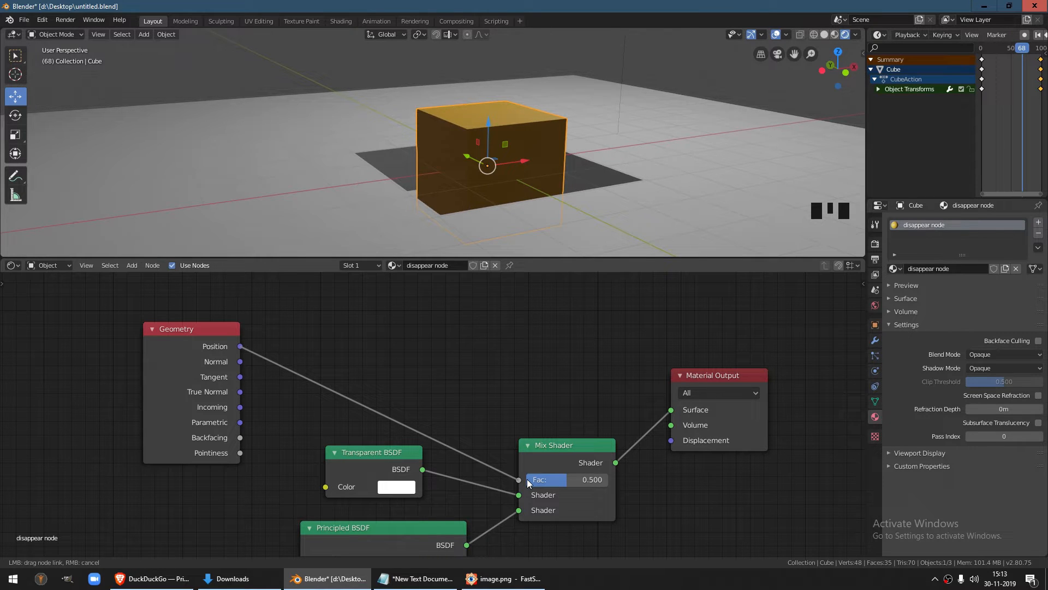
left_click_drag(526, 479, 526, 480)
- Play the animation briefly and scrub to frame 61 to check the cube's shading
key("space")
key("space")
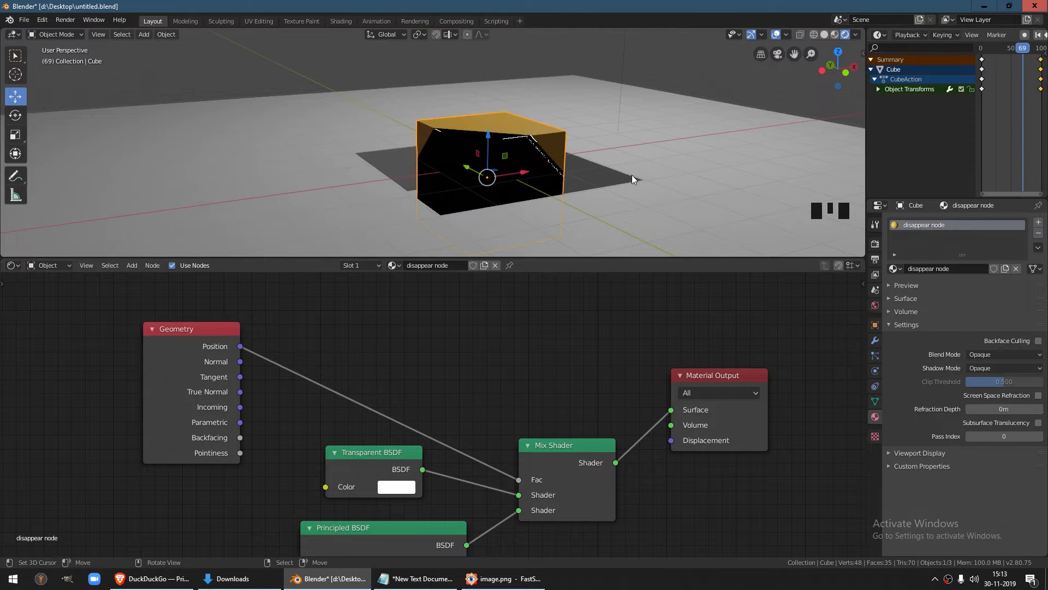
mouse_move(630, 175)
middle_mouse_down()
mouse_move(612, 186)
mouse_move(628, 191)
middle_mouse_up()
left_click_drag(1014, 112, 1018, 116)
- Insert a Math node between the Geometry Position output and the Mix Shader's Fac, and check it at frame 67
right_click(381, 339)
key("shift+a")
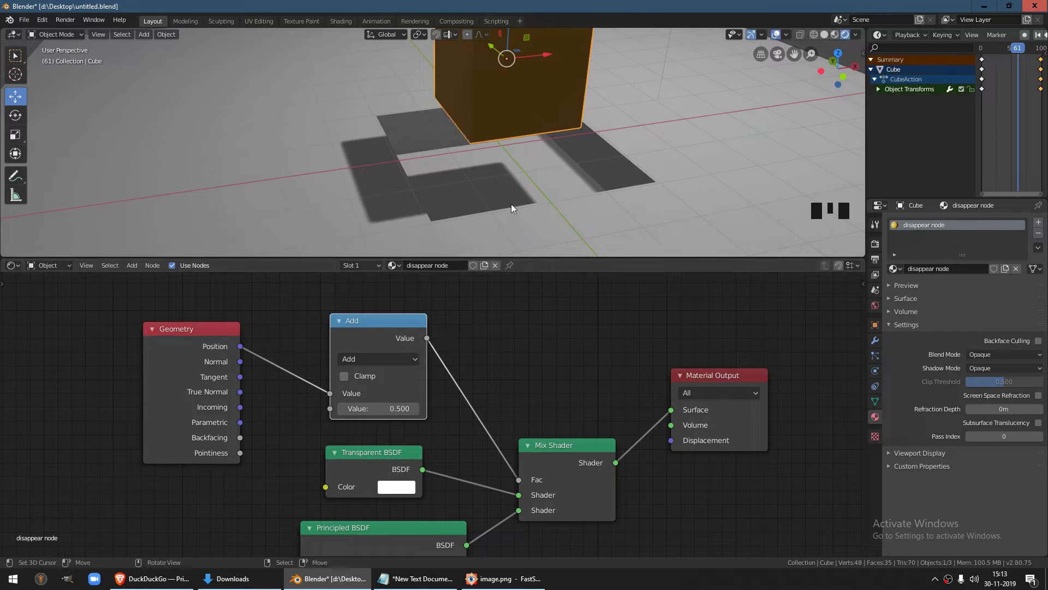
middle_click(534, 194, "shift")
left_click(537, 176, "shift")
middle_click_drag(580, 188, 596, 170, "shift")
left_click(1021, 130)
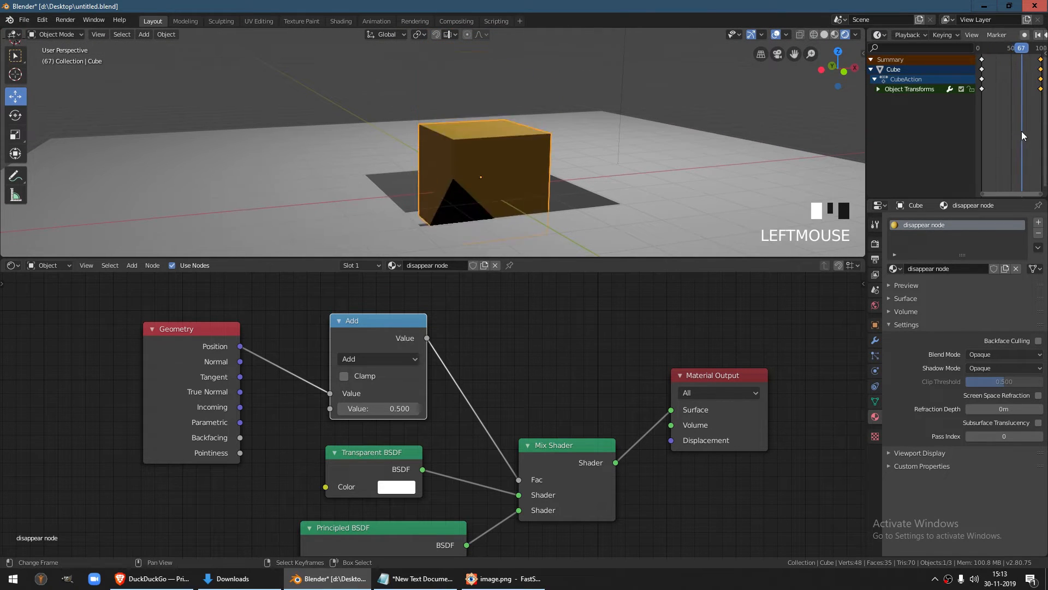
left_click_drag(1020, 106, 1022, 109)
- Set the Math node to Less Than and feed its first value from the Z output of a Separate XYZ node after Geometry
left_click_drag(197, 329, 104, 332)
left_click(260, 431)
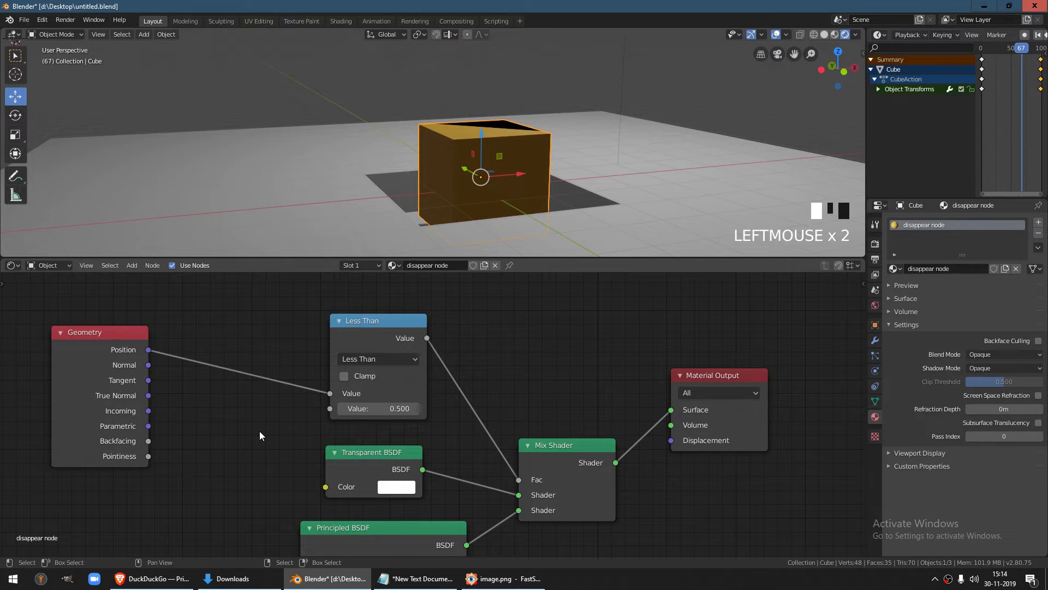
left_click_drag(306, 356, 340, 346)
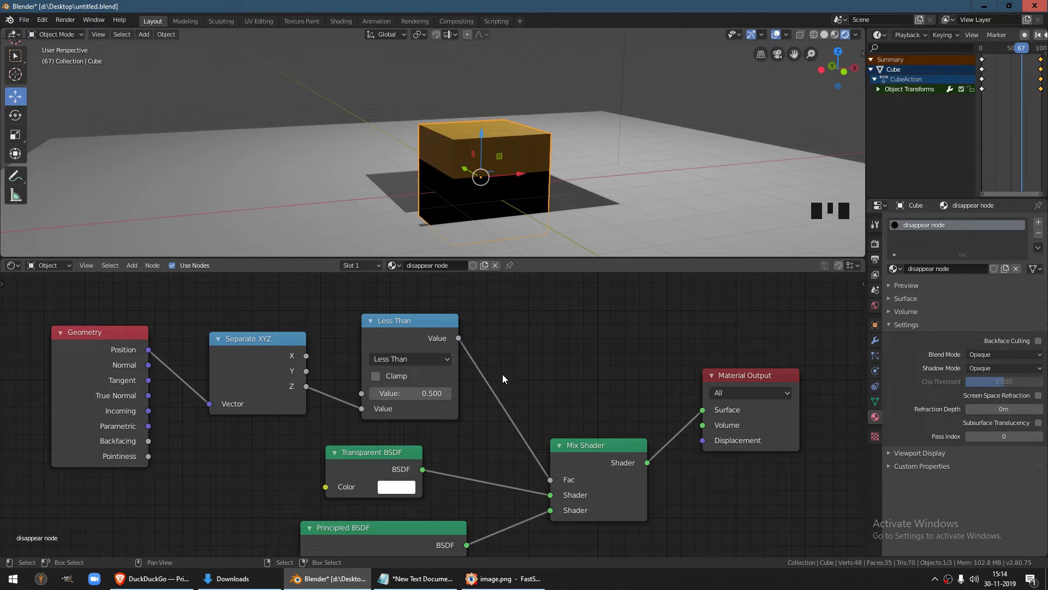
left_click_drag(359, 409, 361, 393)
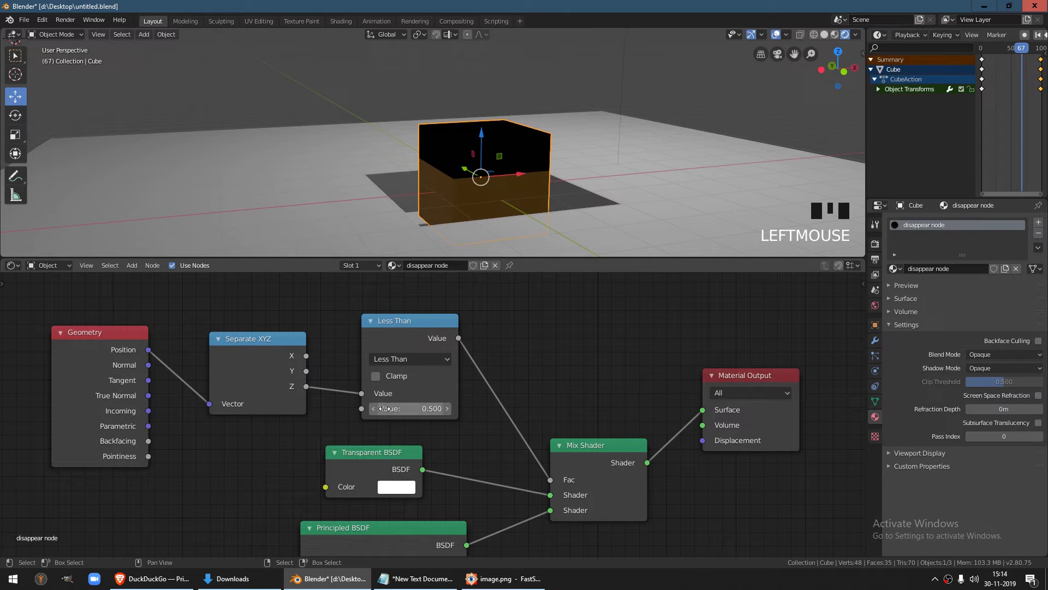
- Set the Less Than node's second value to 0 and scrub the animation to frame 66
left_click_drag(413, 410, 376, 410)
double_click(413, 410)
middle_click_drag(473, 422, 483, 460)
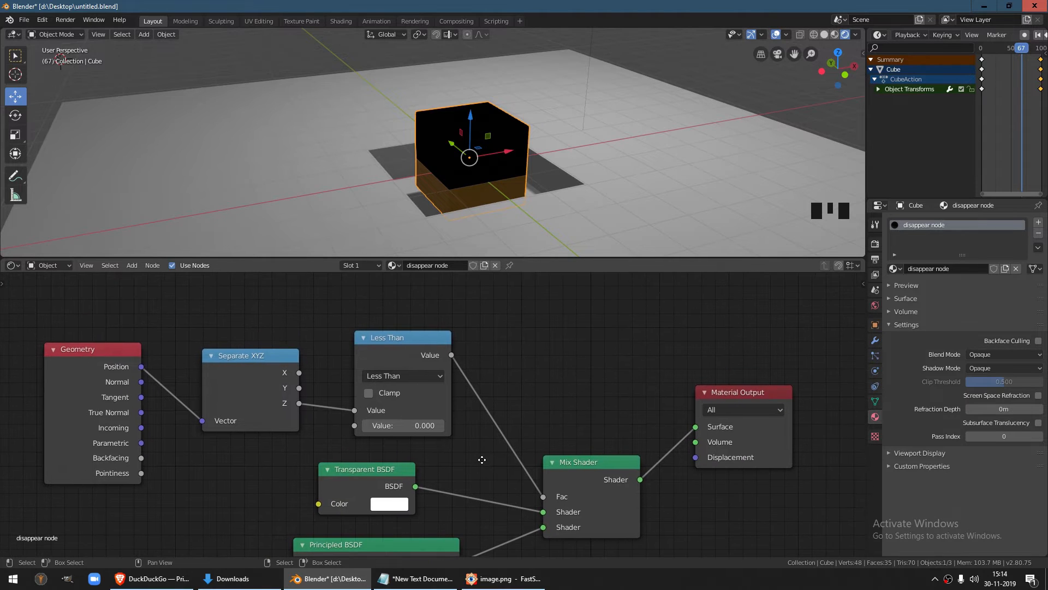
left_click_drag(1023, 71, 1017, 73)
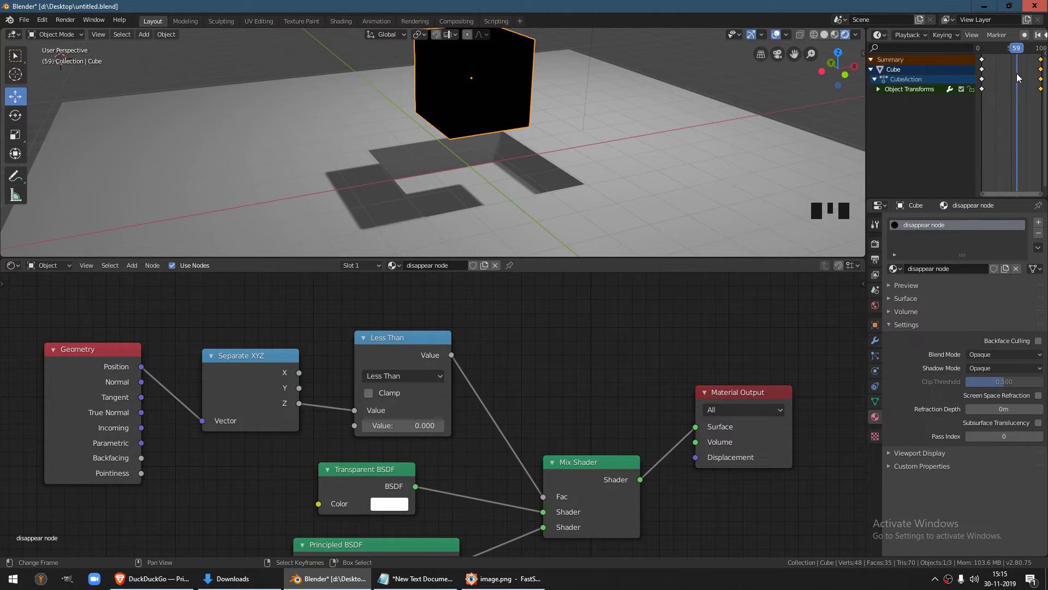
left_click_drag(1014, 107, 1021, 107)
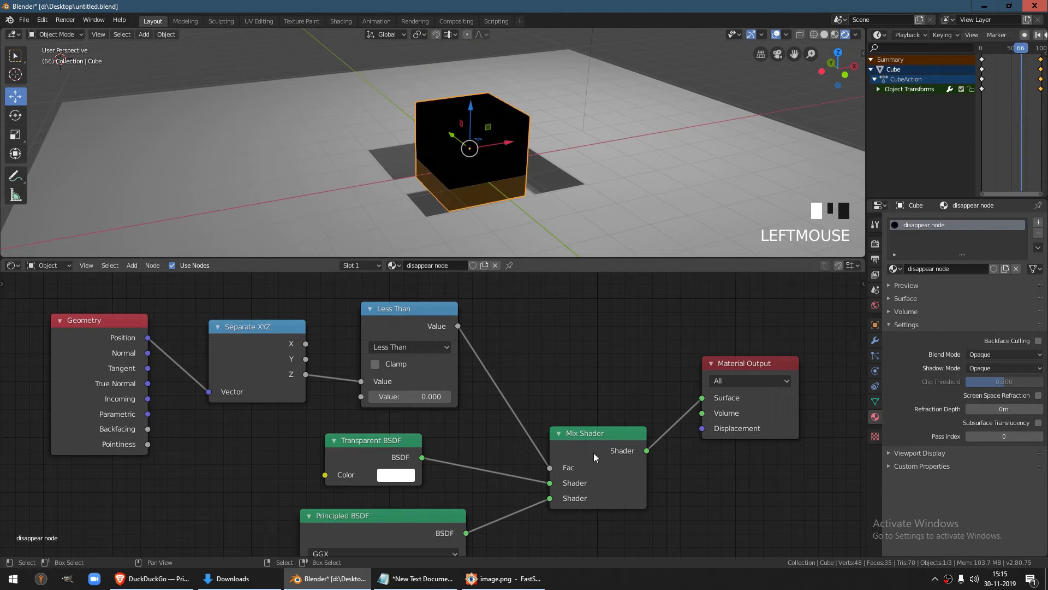
- Swap the Transparent and Principled BSDF links on the Mix Shader's shader inputs and scrub to frame 68
left_click_drag(553, 495, 551, 498)
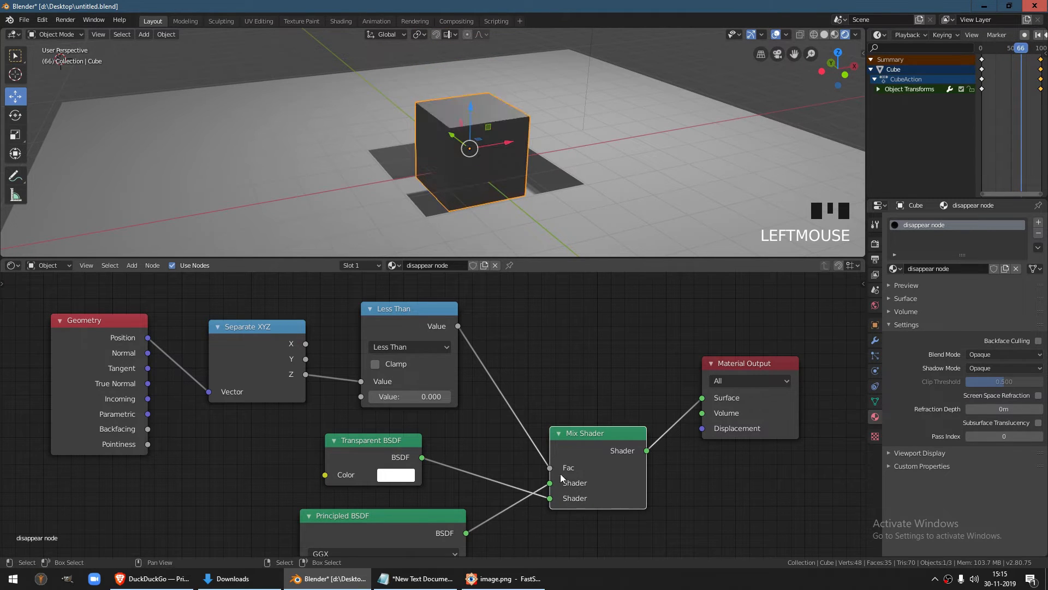
left_click_drag(1014, 119, 1021, 121)
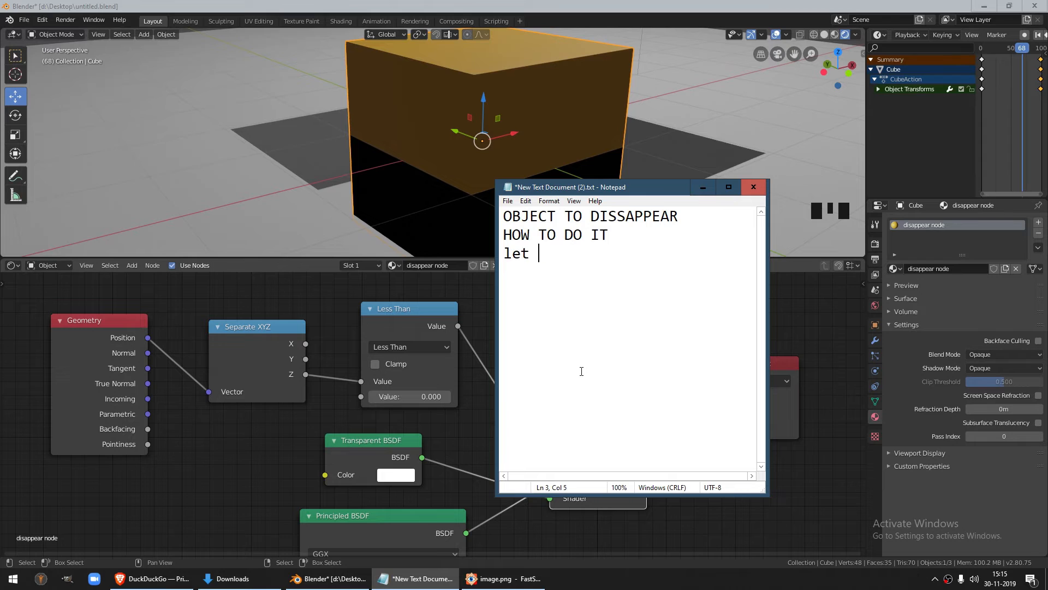
- Replace the Notepad note's third line with "to make it transparent change this setting because we are using EVEE"
key("BackSpace")
key("BackSpace")
key("BackSpace")
key("BackSpace")
key("BackSpace")
type("to make it transparent ")
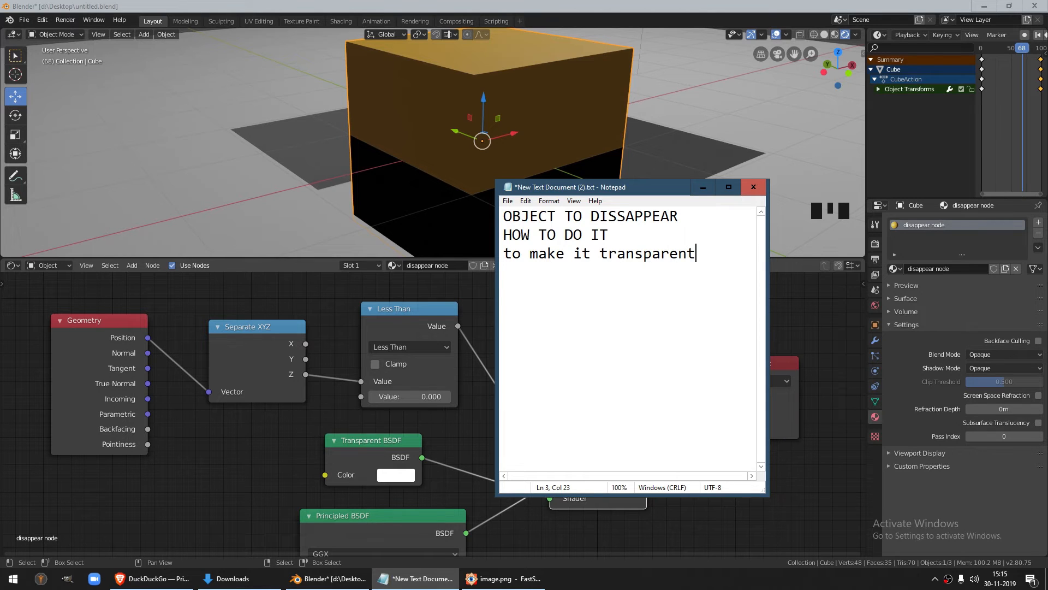
type("change this setting")
key("Return")
type("because we a")
type("re using ")
type("E")
type("VEE")
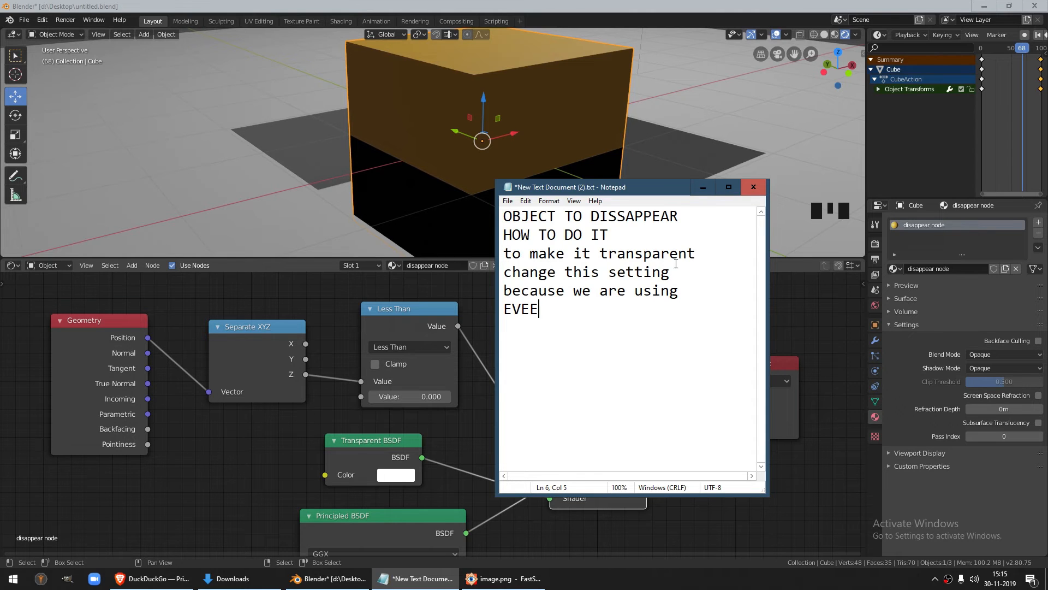
- Check the scene's render engine in Blender, correct the note's last word to EEVEE, and return to the scene
left_click(875, 243)
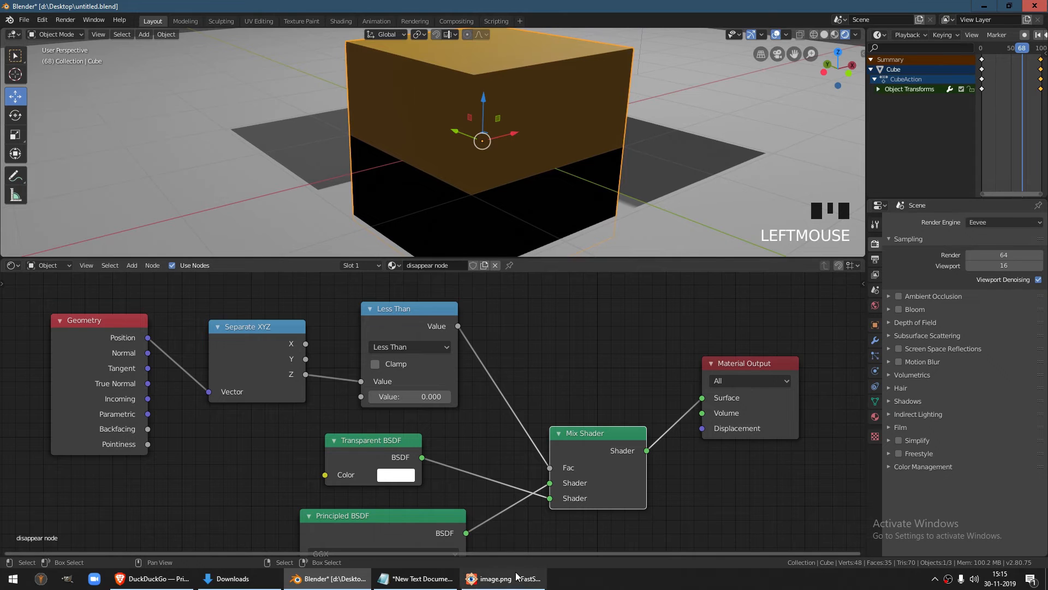
left_click(420, 578)
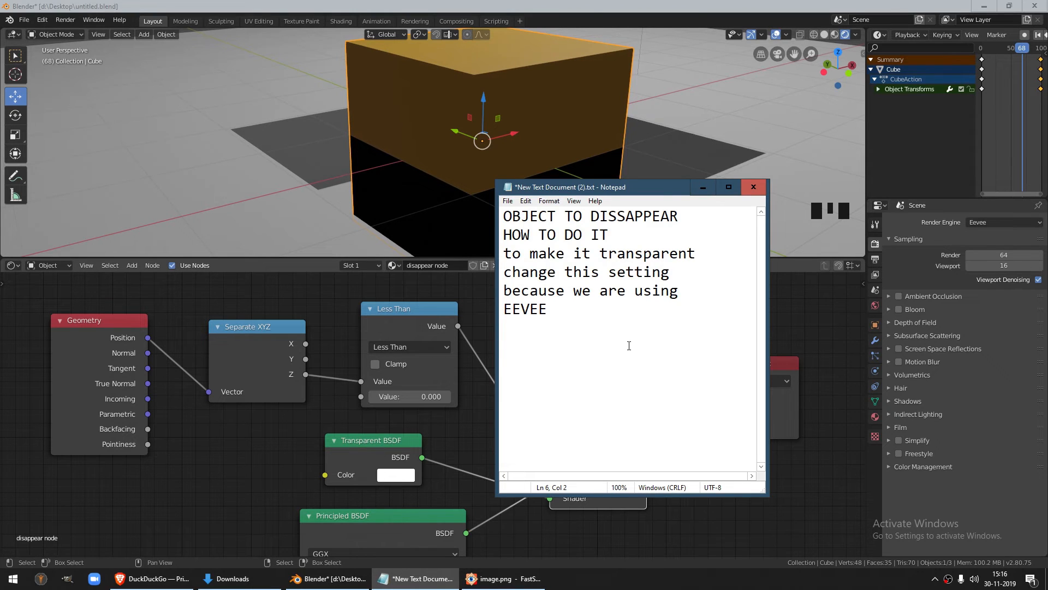
left_click(703, 186)
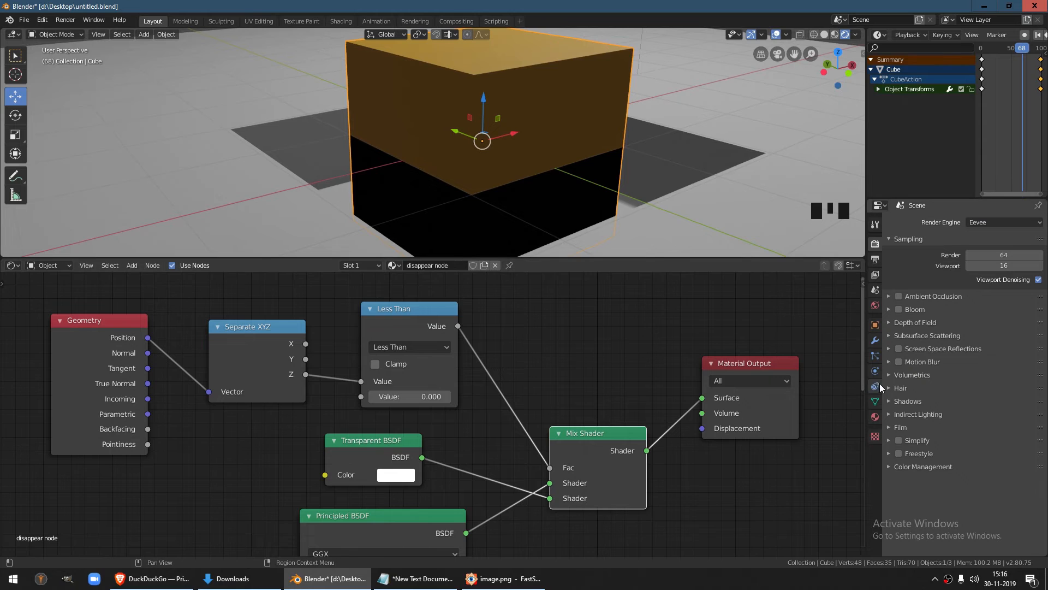
- Set the disappear node material's Blend Mode and Shadow Mode to Alpha Clip and frame its node tree
left_click(873, 418)
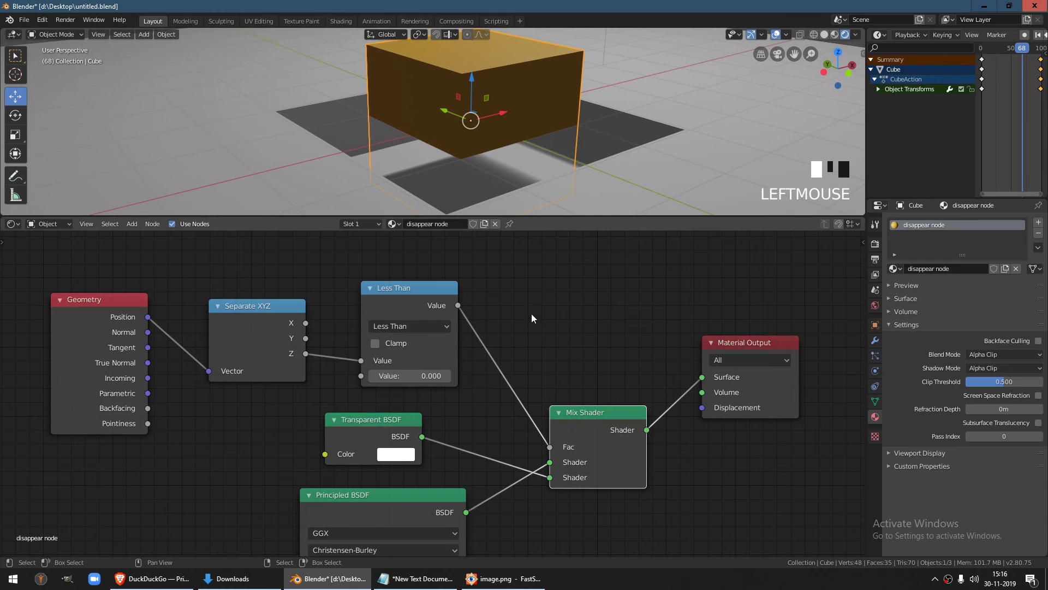
scroll(530, 325, "down", 5)
middle_click_drag(515, 330, 554, 331)
scroll(543, 330, "up", 3)
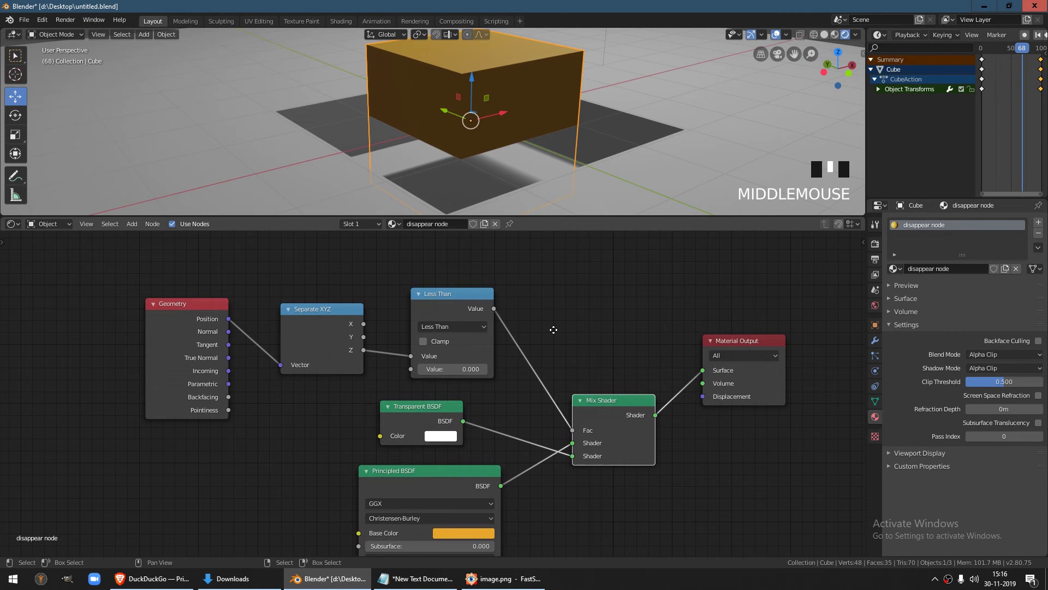
- Add the line "THIS IS NODE" below EEVEE in the Notepad note and return to Blender
left_click(408, 579)
type("THIS IS NO")
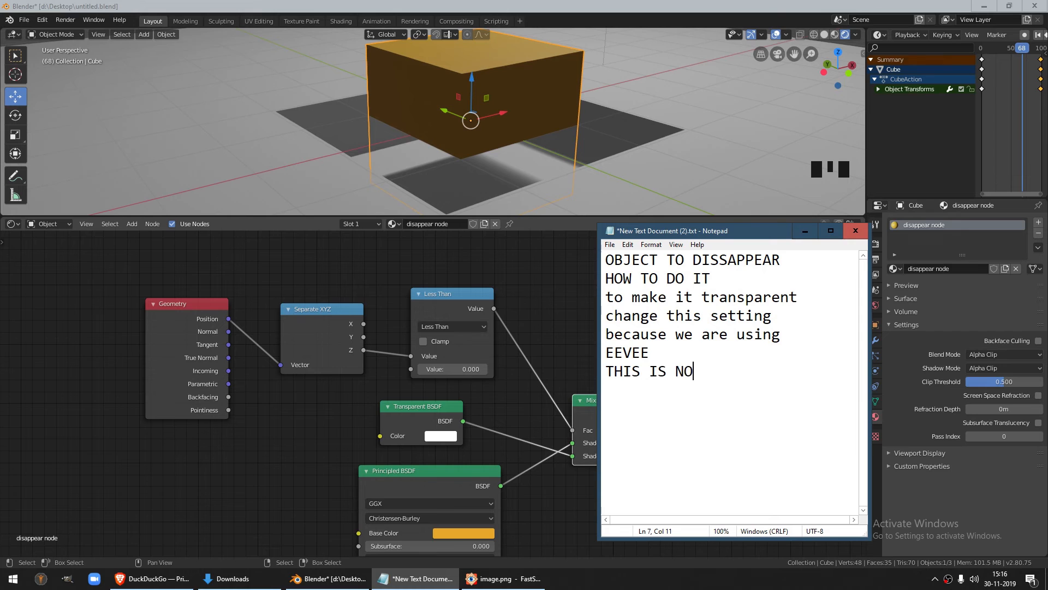
left_click(803, 230)
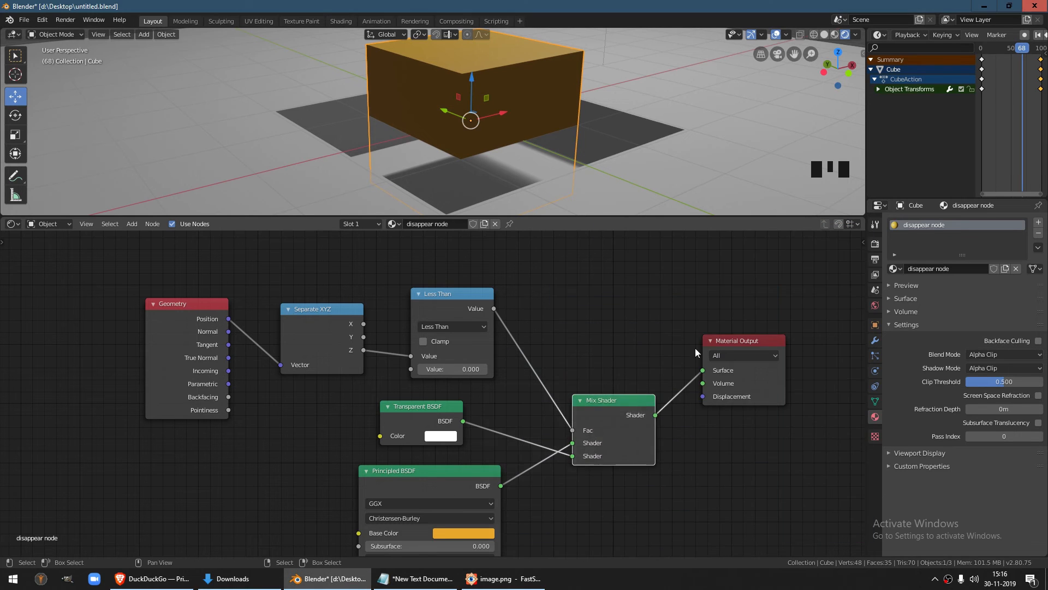
- Enlarge the 3D viewport at the node editor's expense and widen the Dope Sheet's keyframe area
scroll(612, 376, "up", 2)
scroll(611, 374, "down", 3)
middle_click_drag(611, 374, 607, 330)
left_click_drag(606, 215, 606, 371)
left_click_drag(976, 131, 893, 131)
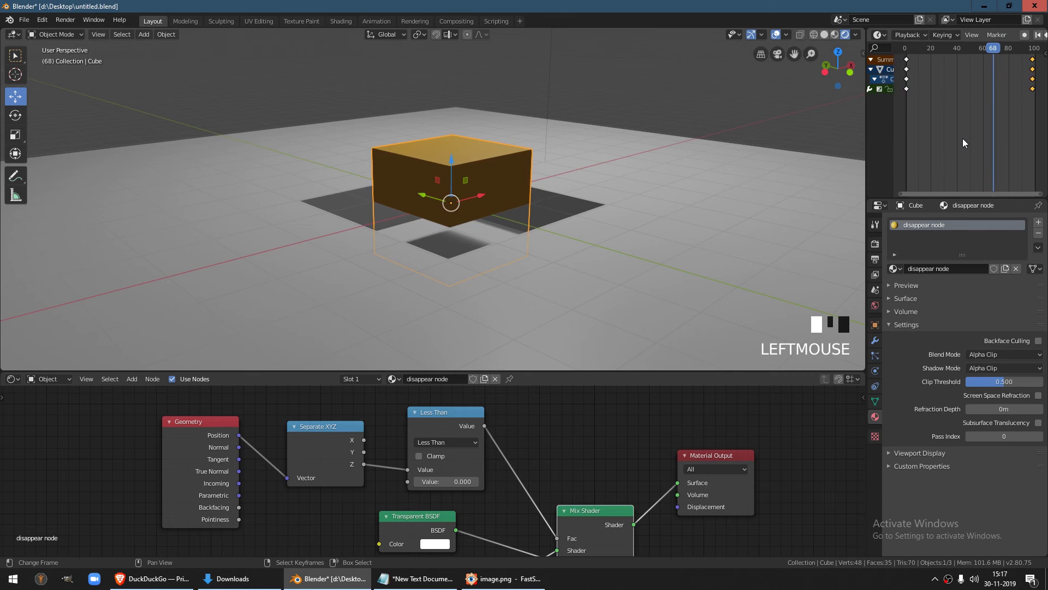
- Play the animation, view the cube and ground plane from several angles, and stop playback at frame 60
key("alt+a")
scroll(546, 229, "down", 6)
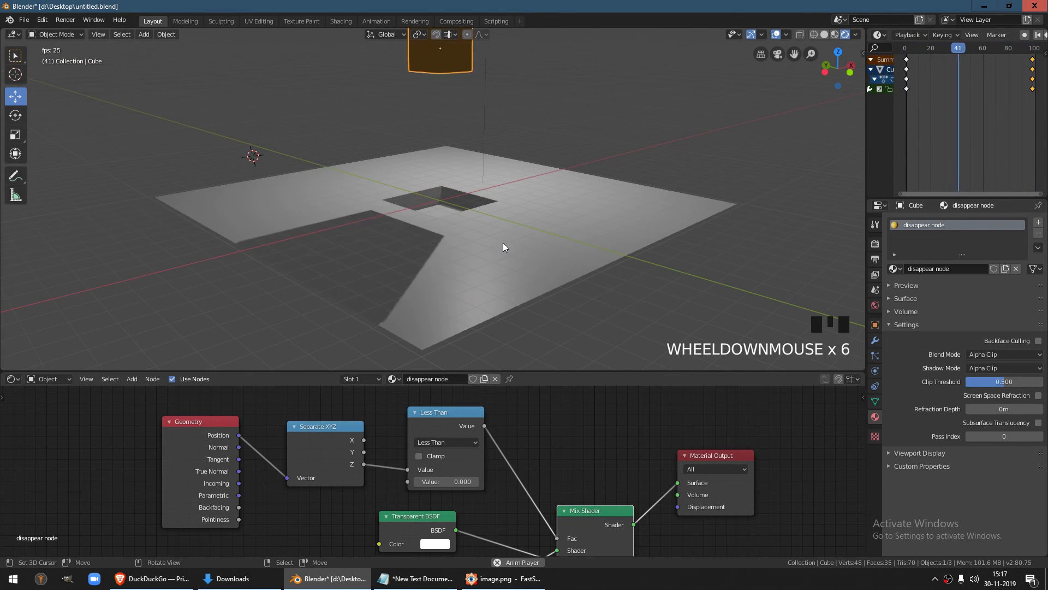
middle_click_drag(503, 242, 478, 327, "shift")
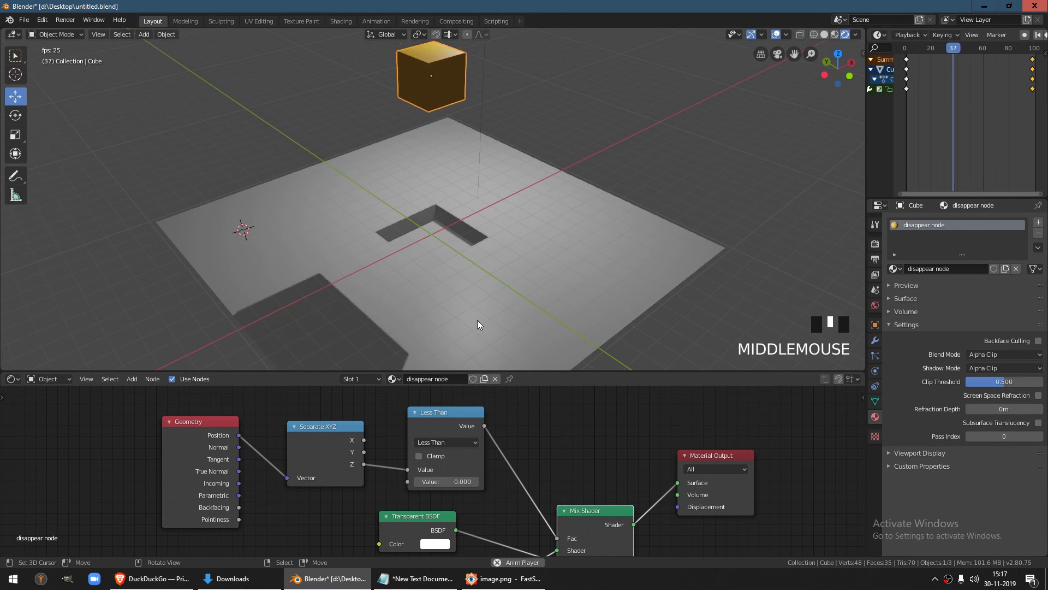
middle_click_drag(481, 312, 472, 345)
key("alt+a")
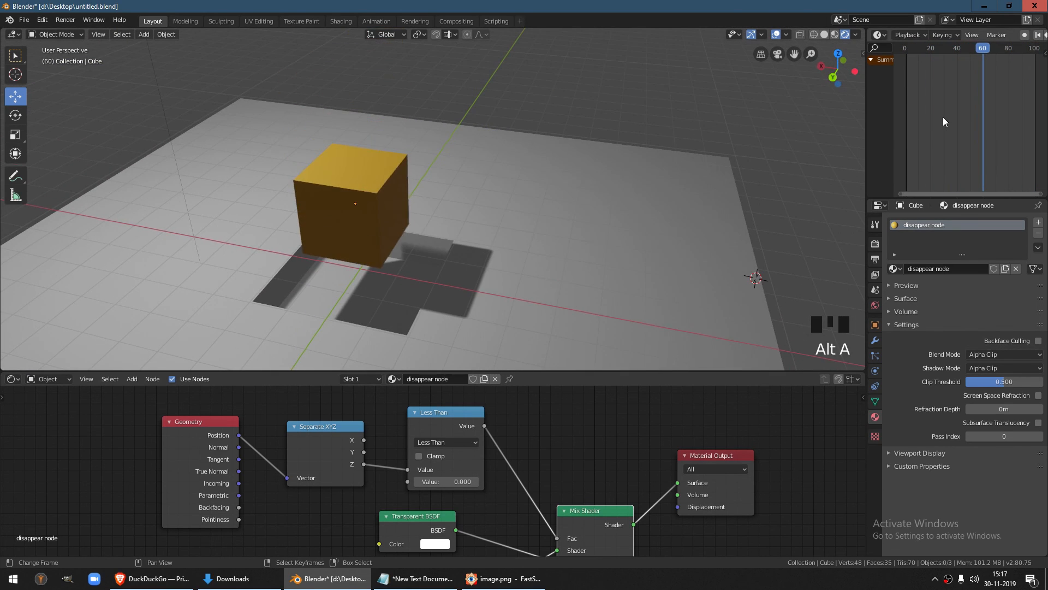
middle_click_drag(601, 246, 499, 252)
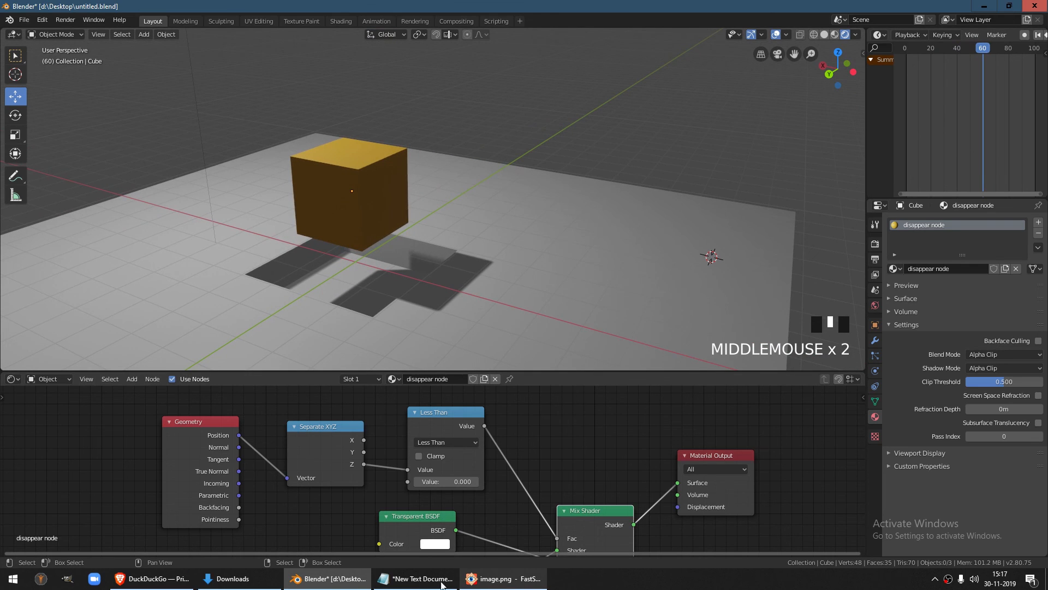
- Switch back to the Notepad note
left_click(418, 578)
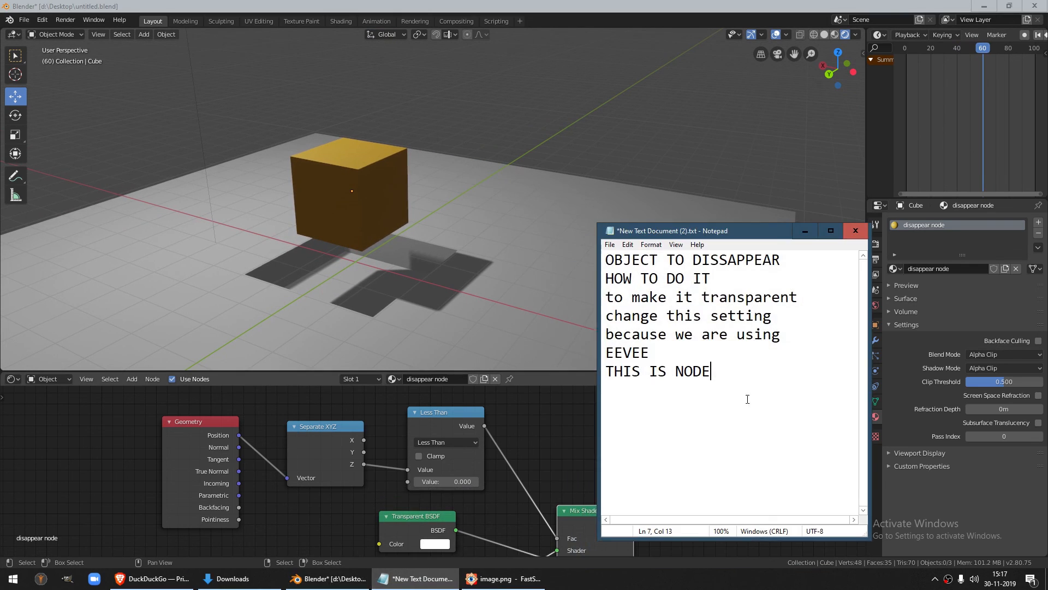